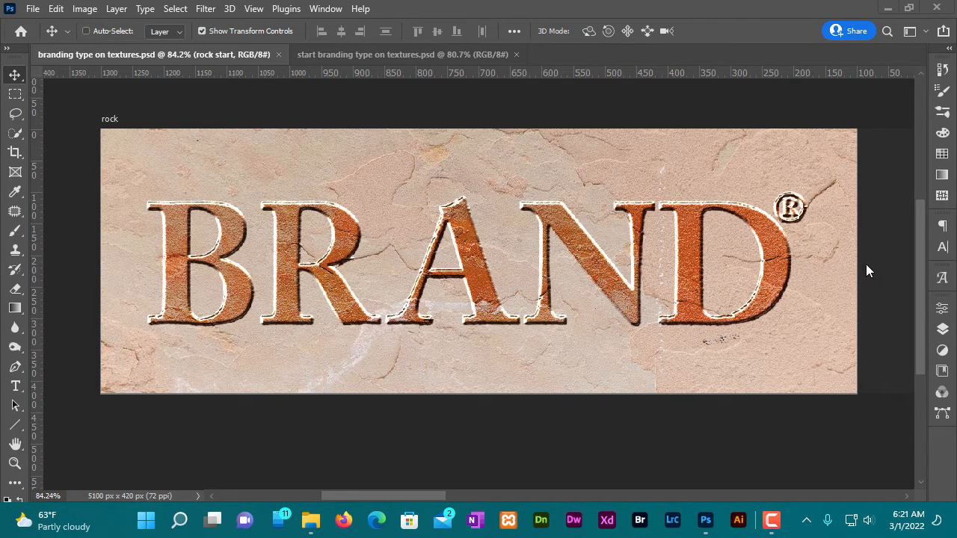
- Examine the finished BRAND lettering on the rock, corrugated cardboard, rhino hide and cow hide artboards
{"action": "left_click", "coordinate": [734, 263]}
{"action": "left_click_drag", "start_coordinate": [829, 247], "coordinate": [170, 238]}
{"action": "left_click_drag", "start_coordinate": [829, 224], "coordinate": [626, 218]}
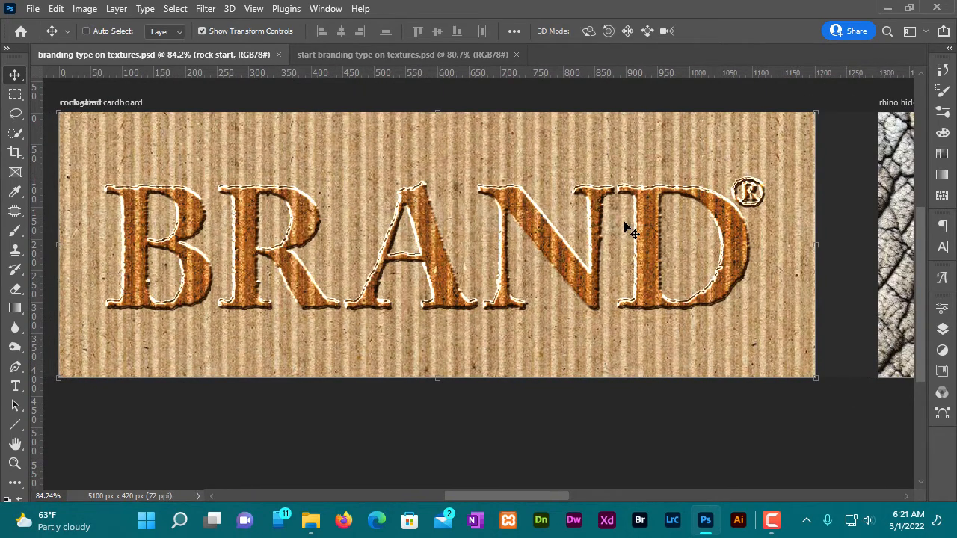
{"action": "left_click_drag", "start_coordinate": [827, 242], "coordinate": [105, 275]}
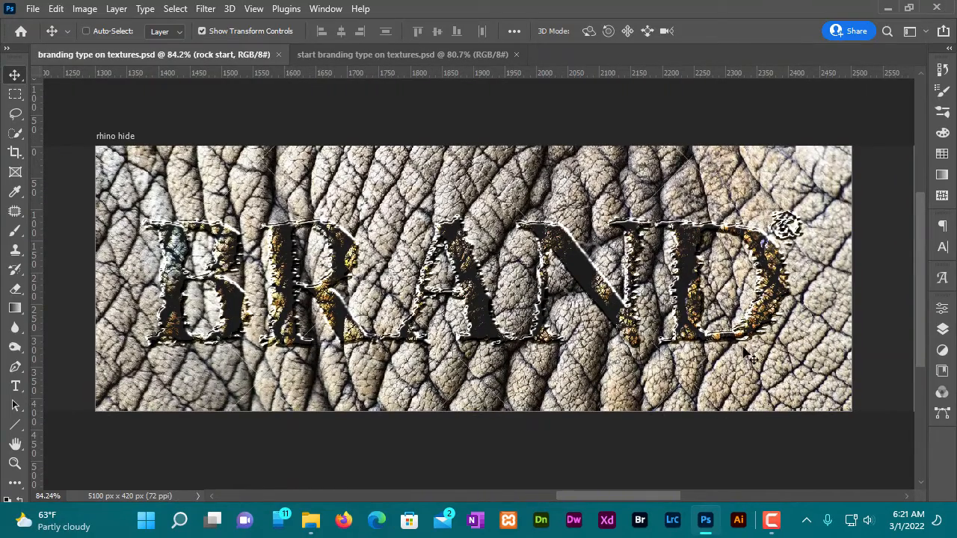
{"action": "left_click_drag", "start_coordinate": [750, 359], "coordinate": [62, 271]}
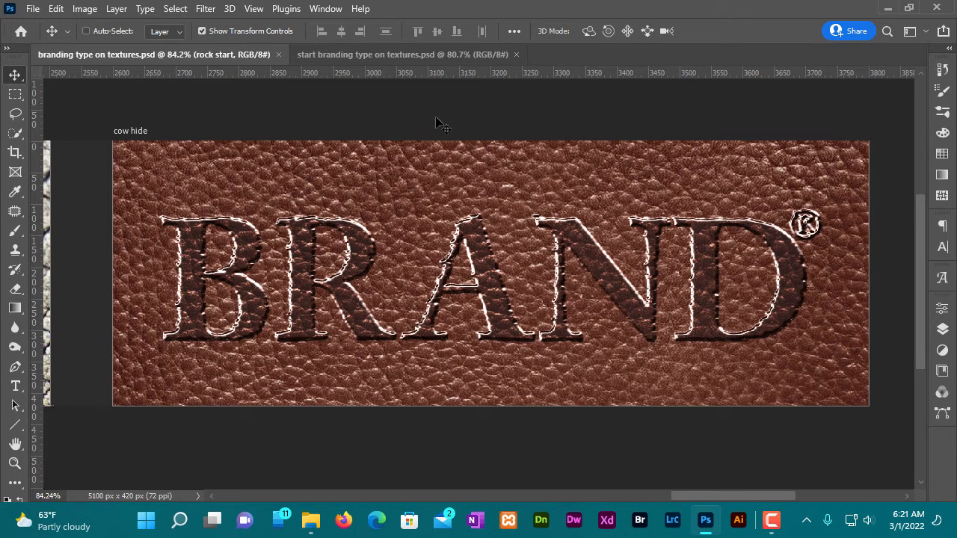
- In start branding type on textures.psd, duplicate the rock layer as "rock" into a new document named "rock displacement"
{"action": "left_click", "coordinate": [380, 55]}
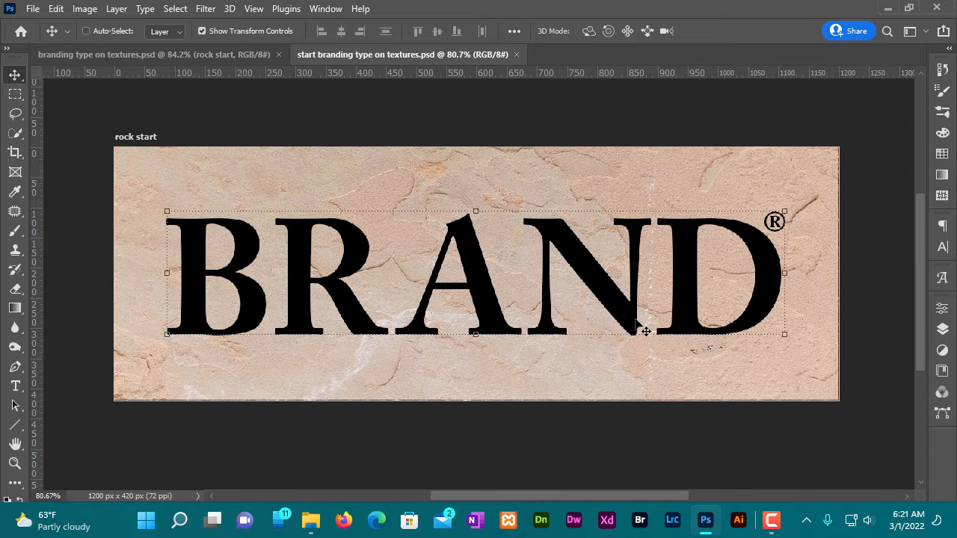
{"action": "key", "text": "F7"}
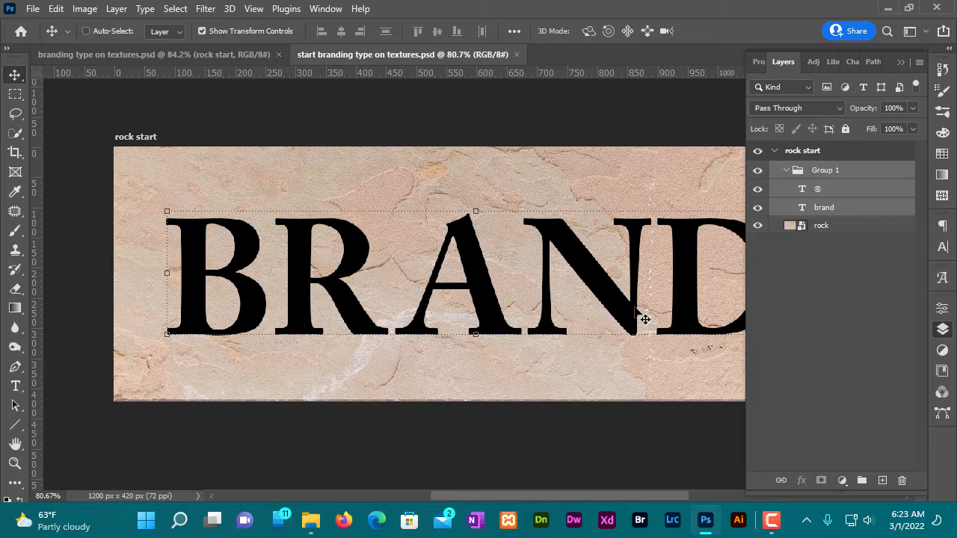
{"action": "left_click", "coordinate": [830, 225]}
{"action": "right_click", "coordinate": [856, 226]}
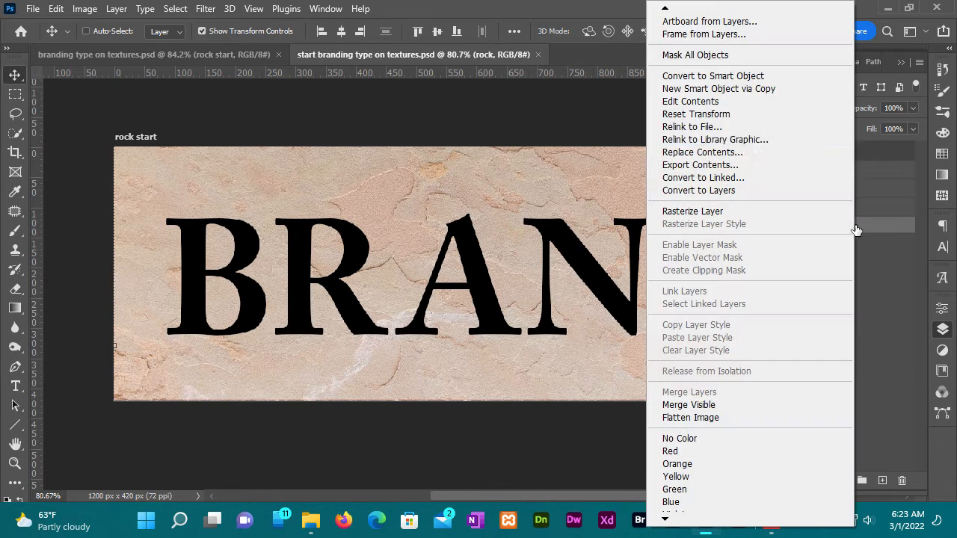
{"action": "scroll", "coordinate": [734, 62], "scroll_direction": "up", "scroll_amount": 3}
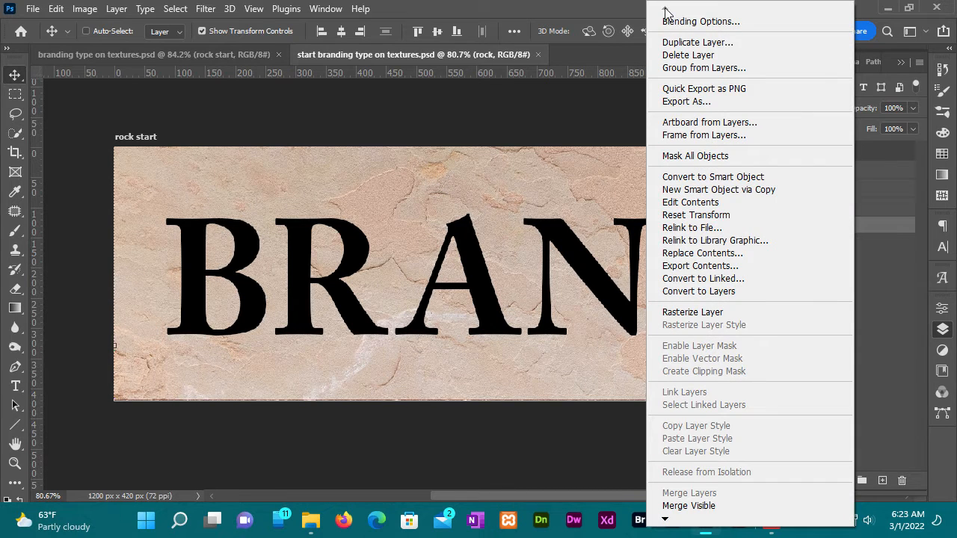
{"action": "left_click", "coordinate": [711, 42]}
{"action": "left_click", "coordinate": [633, 276]}
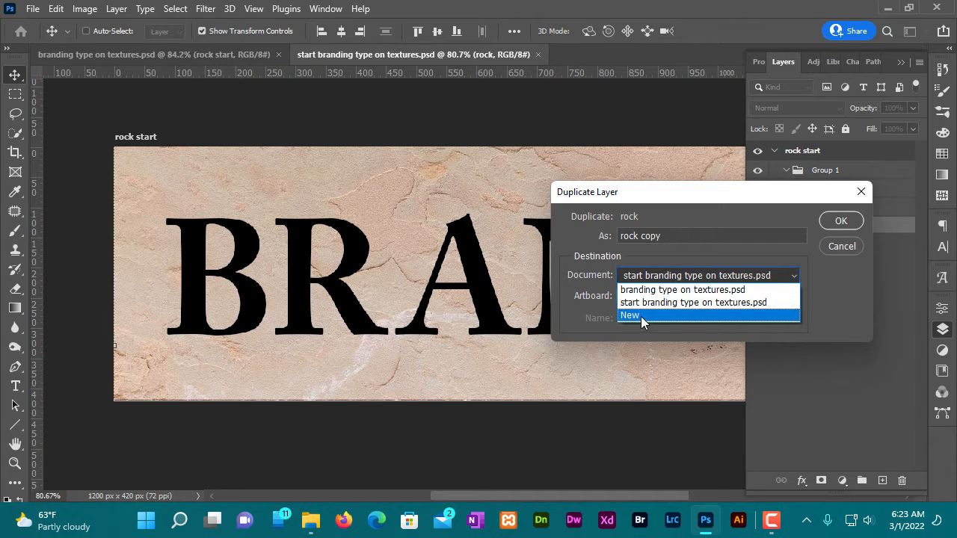
{"action": "left_click", "coordinate": [639, 316]}
{"action": "type", "text": "ro"}
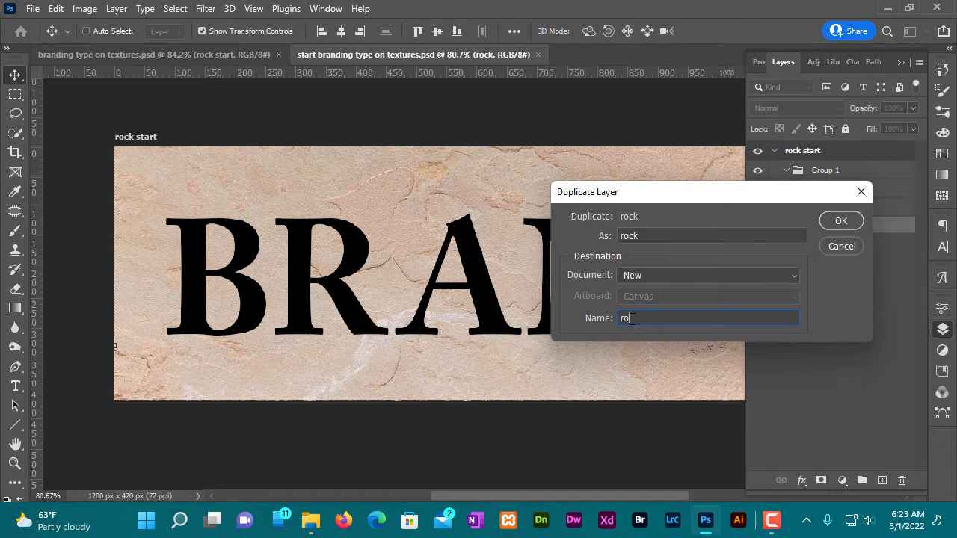
{"action": "type", "text": "ck displacement"}
{"action": "left_click", "coordinate": [840, 221]}
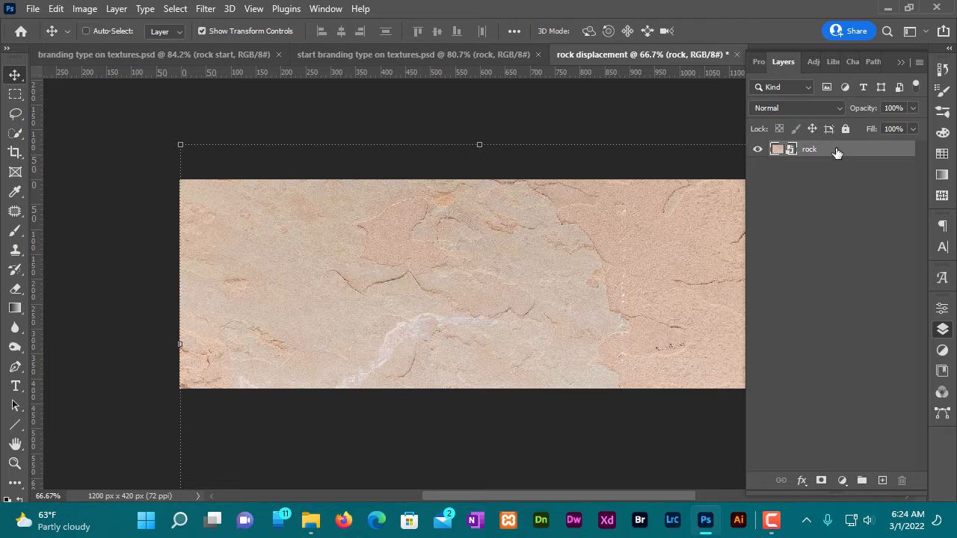
- Flatten the new rock displacement document into a single background layer
{"action": "right_click", "coordinate": [837, 152]}
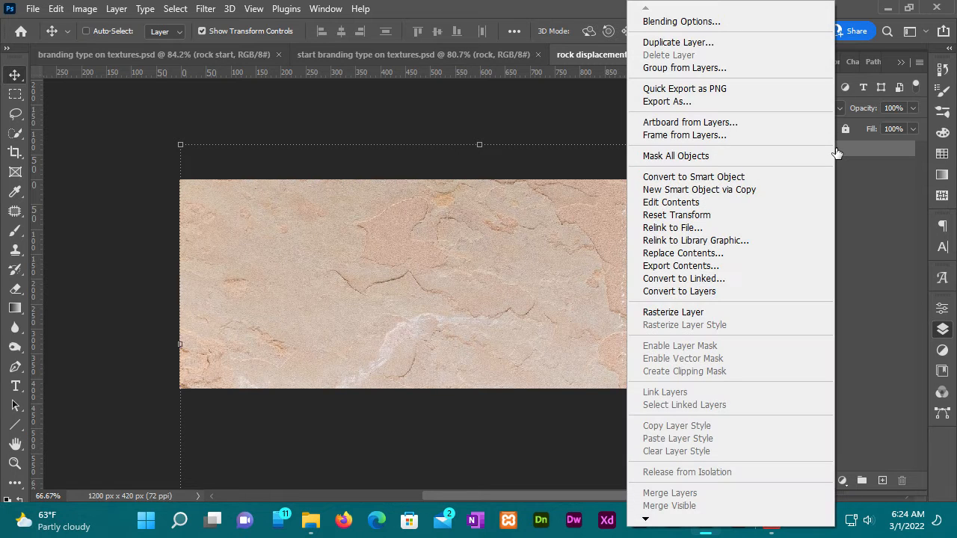
{"action": "scroll", "coordinate": [673, 501], "scroll_direction": "down", "scroll_amount": 2}
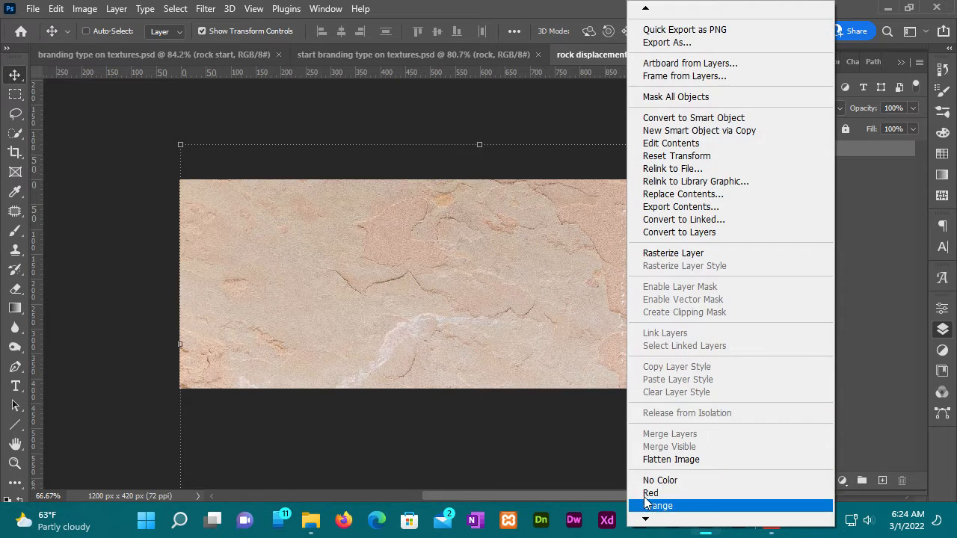
{"action": "left_click", "coordinate": [690, 460]}
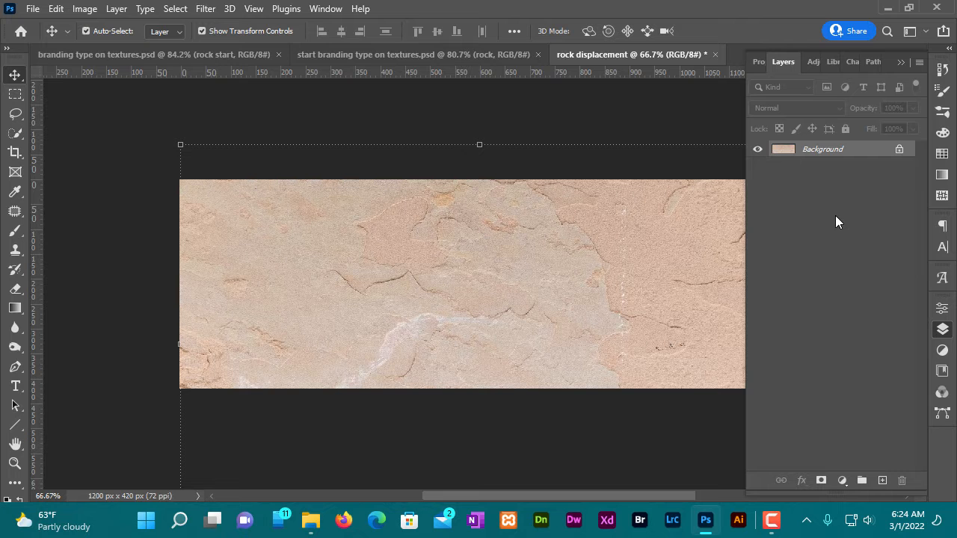
- Save the flattened document as rock displacement2.psd in the 03 Graphics folder, replacing the existing file, and close it
{"action": "key", "text": "ctrl+s"}
{"action": "left_click", "coordinate": [526, 407]}
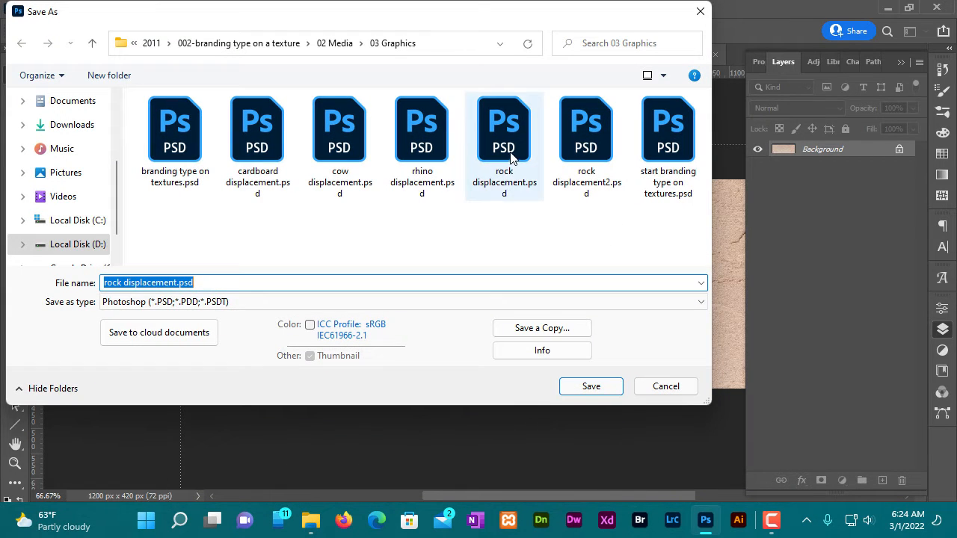
{"action": "left_click", "coordinate": [587, 135]}
{"action": "left_click", "coordinate": [598, 388]}
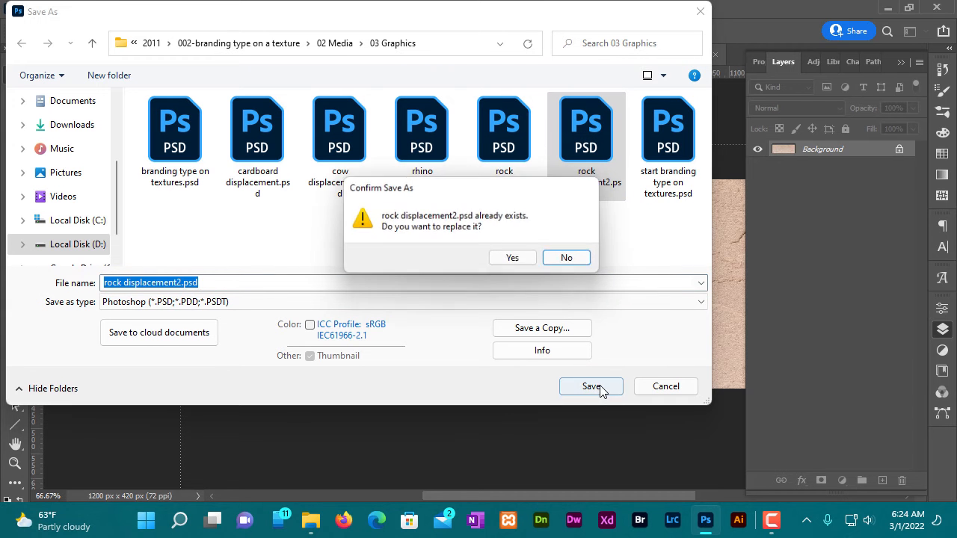
{"action": "left_click", "coordinate": [516, 260]}
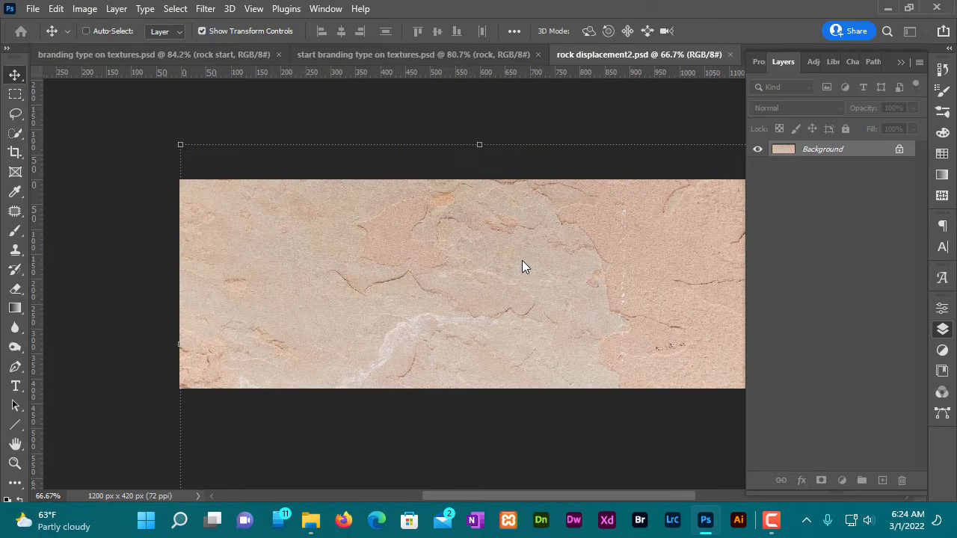
{"action": "key", "text": "ctrl+w"}
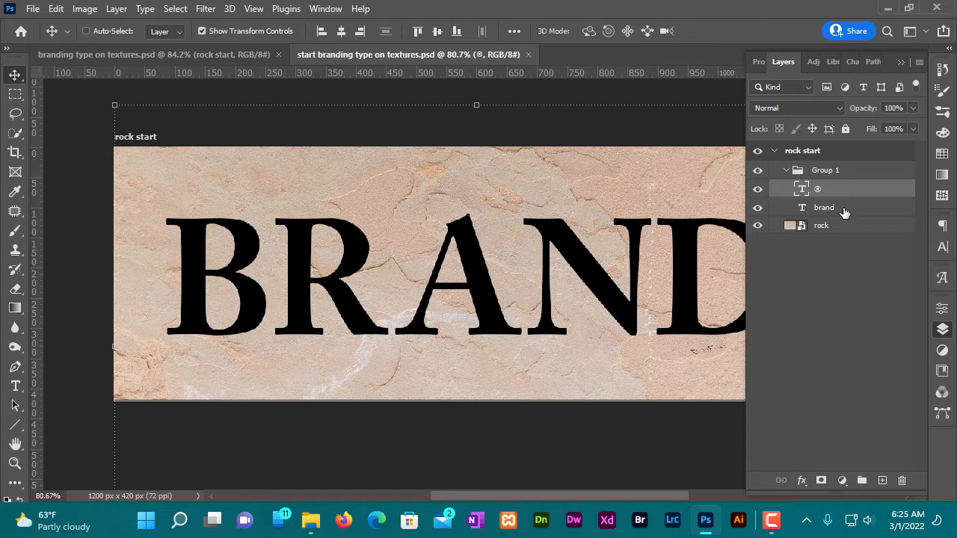
- Convert the ® and brand type layers together into one smart object
{"action": "left_click", "coordinate": [843, 212], "text": "shift"}
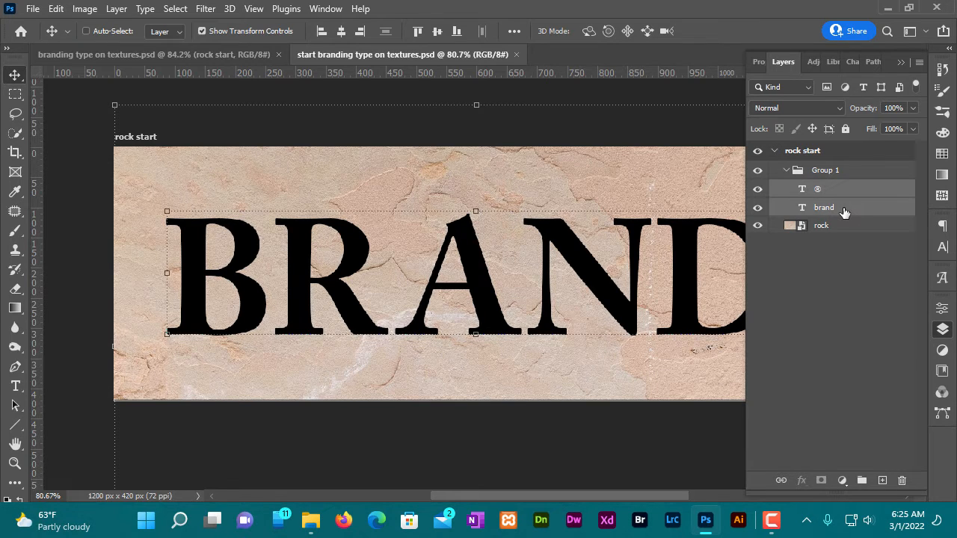
{"action": "right_click", "coordinate": [848, 193]}
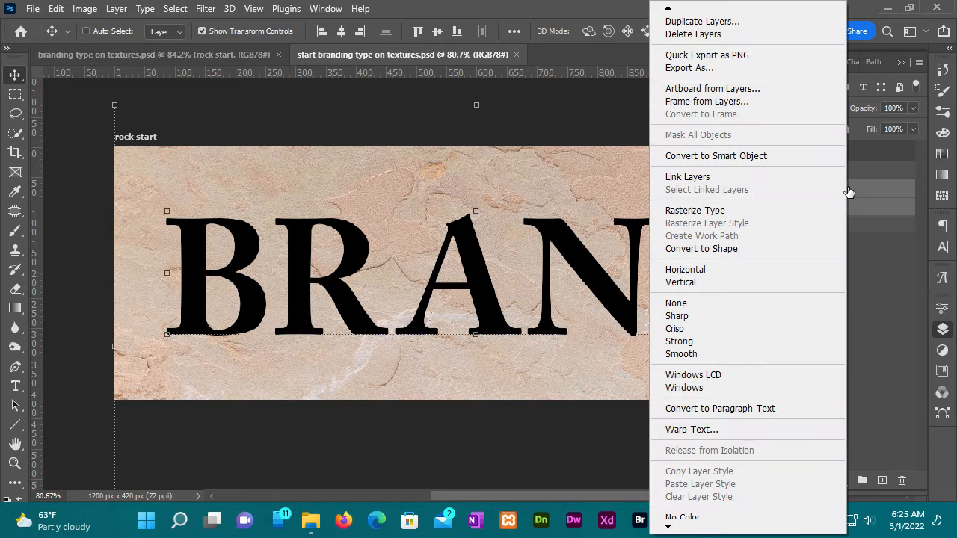
{"action": "left_click", "coordinate": [733, 155]}
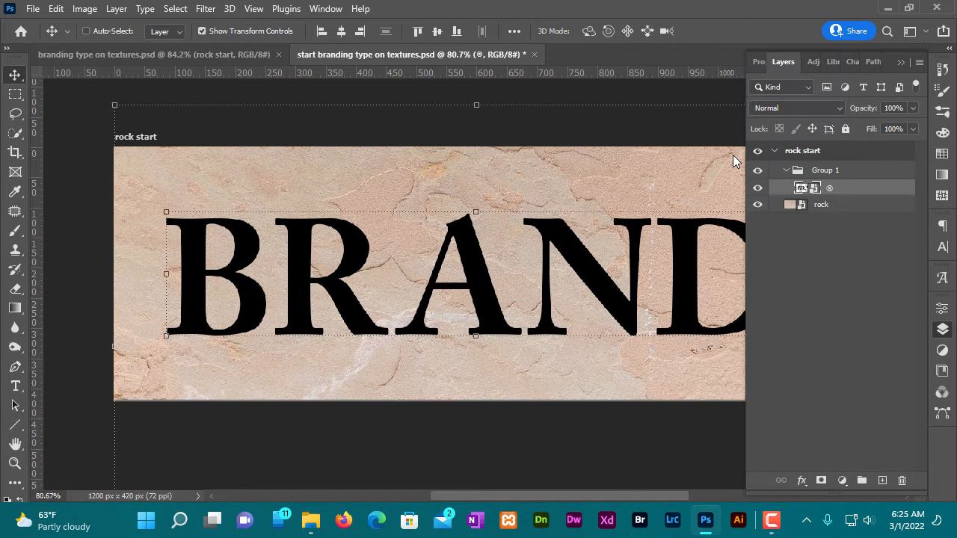
- Apply a Displace filter to the lettering with horizontal and vertical scale 5, Stretch To Fit and Repeat Edge Pixels, using rock displacement2.psd as the map
{"action": "left_click", "coordinate": [205, 8]}
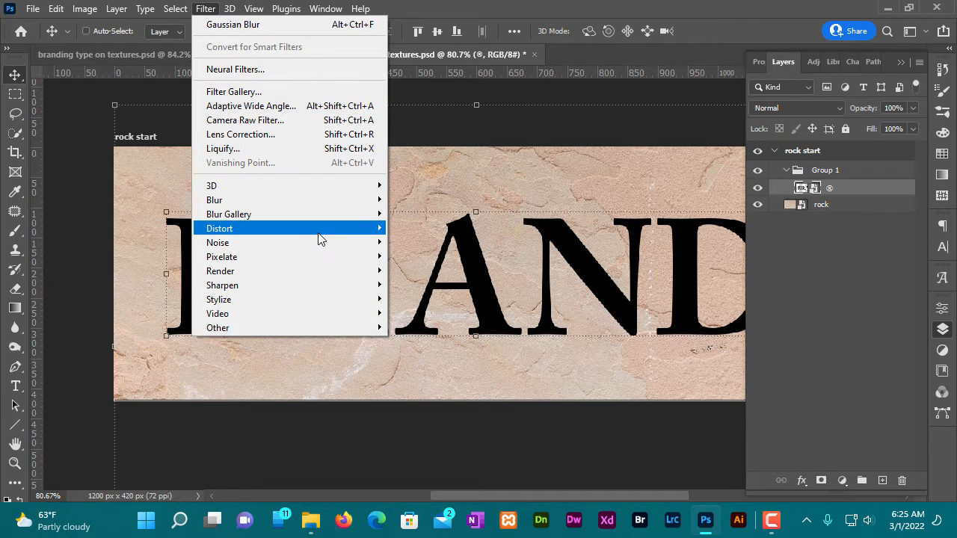
{"action": "mouse_move", "coordinate": [321, 236]}
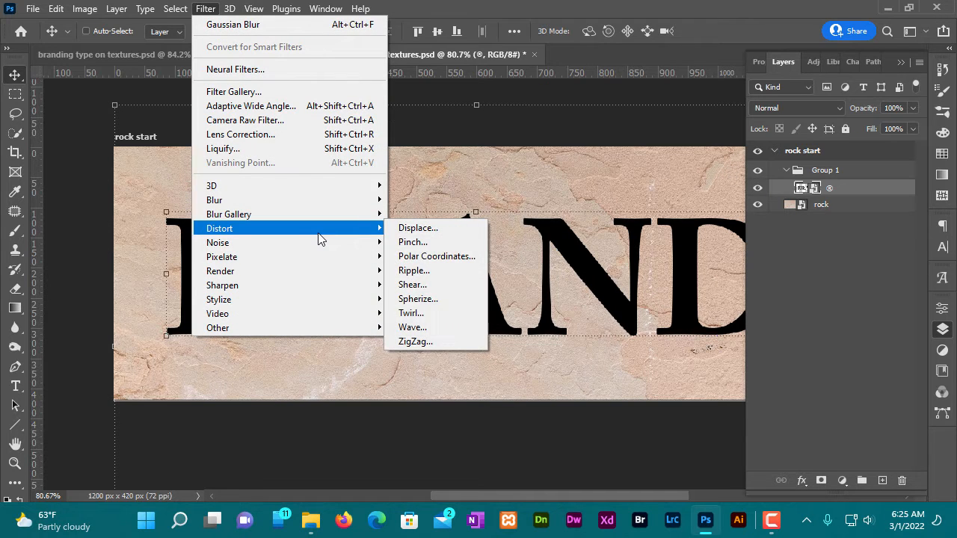
{"action": "left_click", "coordinate": [445, 232]}
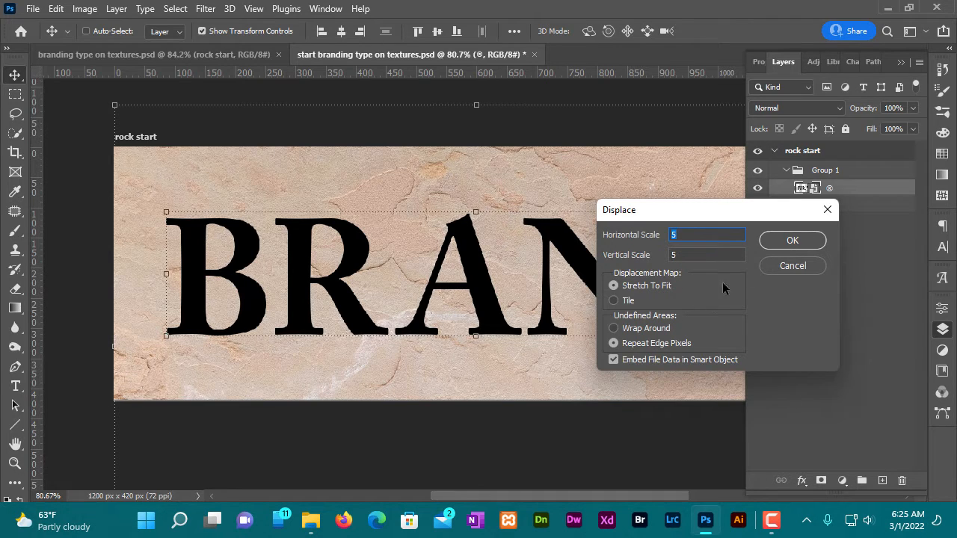
{"action": "left_click", "coordinate": [791, 241]}
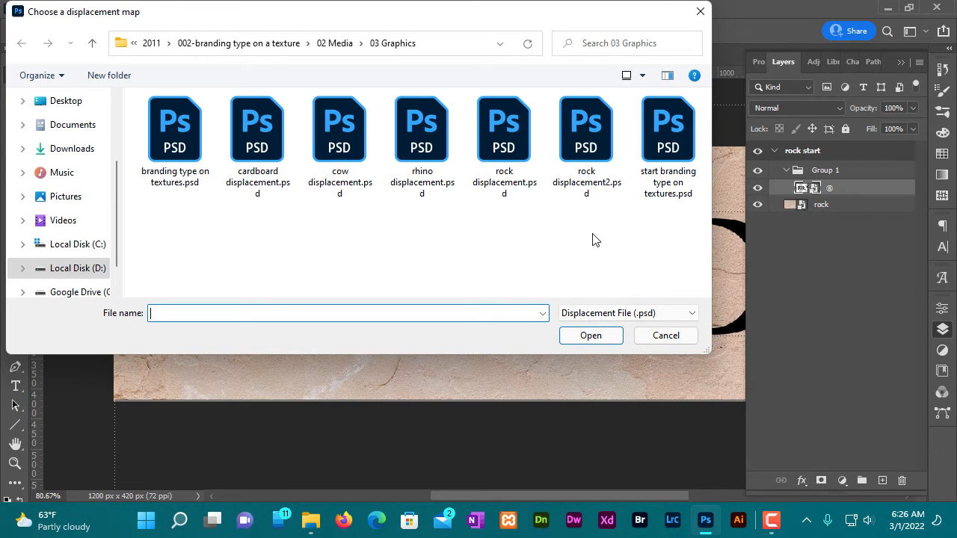
{"action": "left_click", "coordinate": [594, 153]}
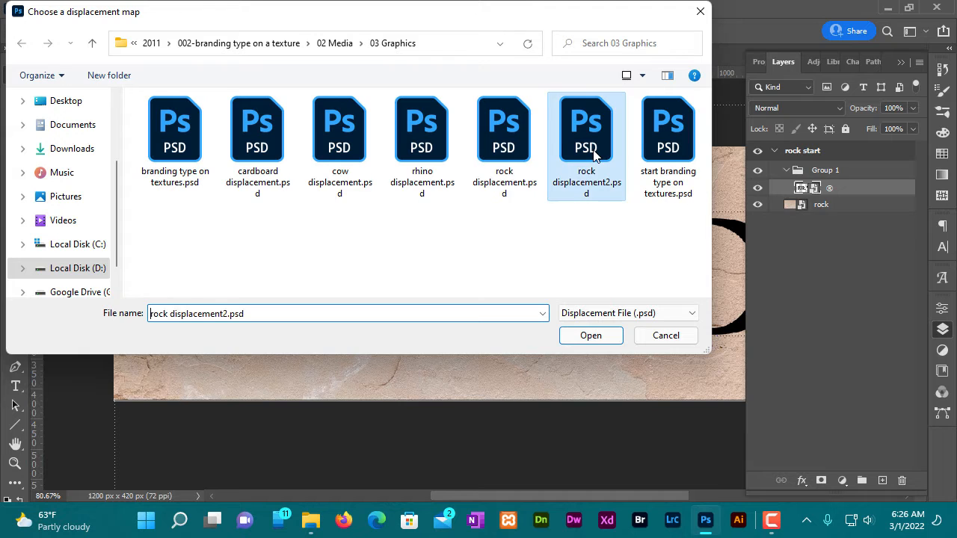
{"action": "left_click", "coordinate": [591, 336]}
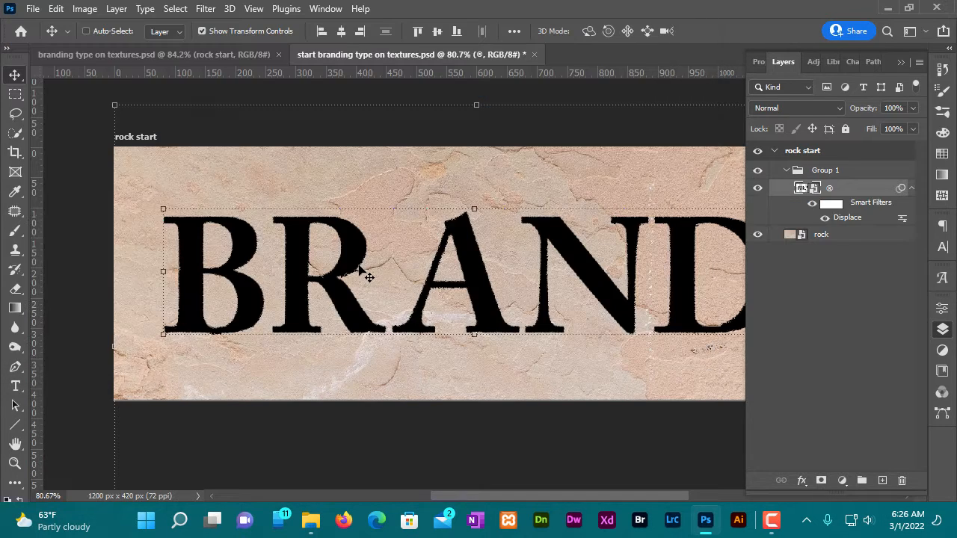
- Soften the displaced lettering with a Gaussian Blur smart filter of 0.7 pixels radius
{"action": "scroll", "coordinate": [366, 274], "scroll_direction": "up", "scroll_amount": 3}
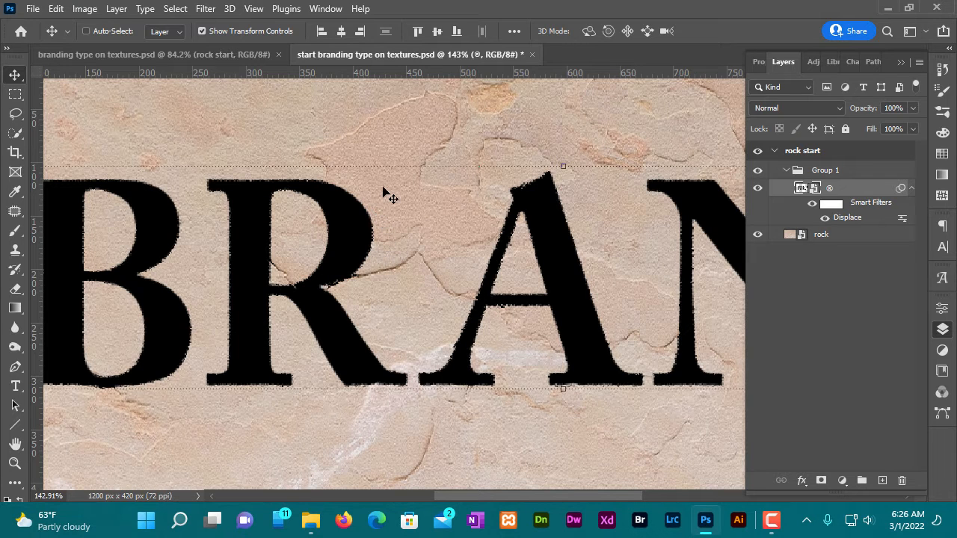
{"action": "left_click", "coordinate": [202, 9]}
{"action": "mouse_move", "coordinate": [296, 199]}
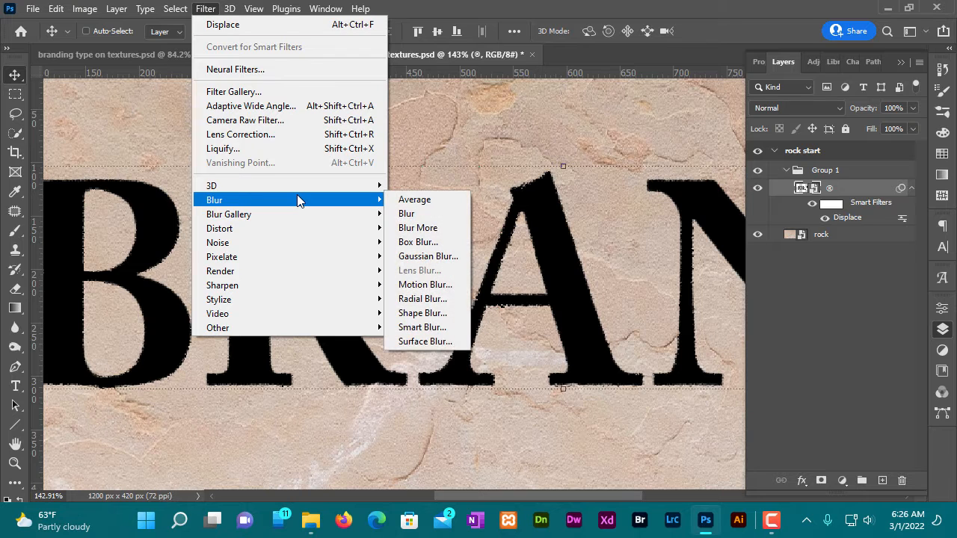
{"action": "left_click", "coordinate": [429, 257]}
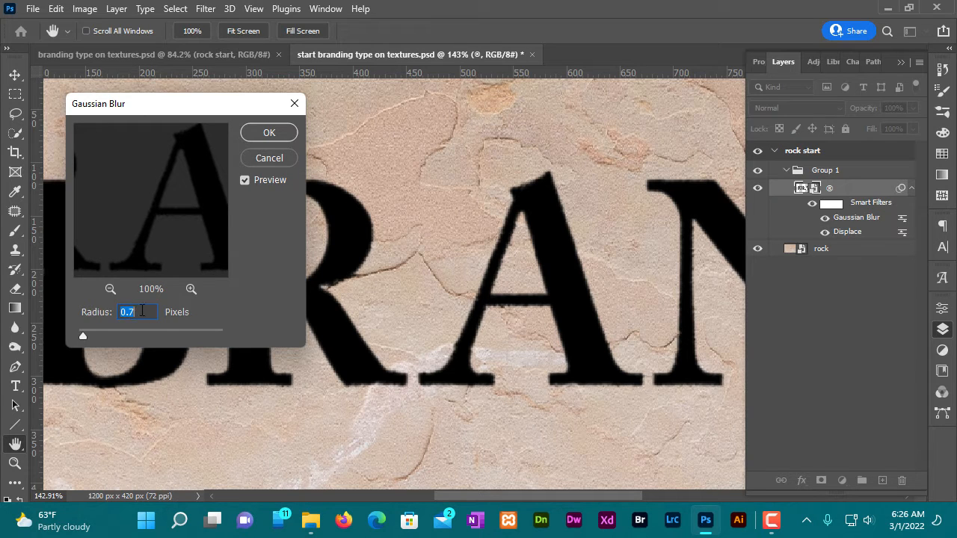
{"action": "left_click", "coordinate": [270, 133]}
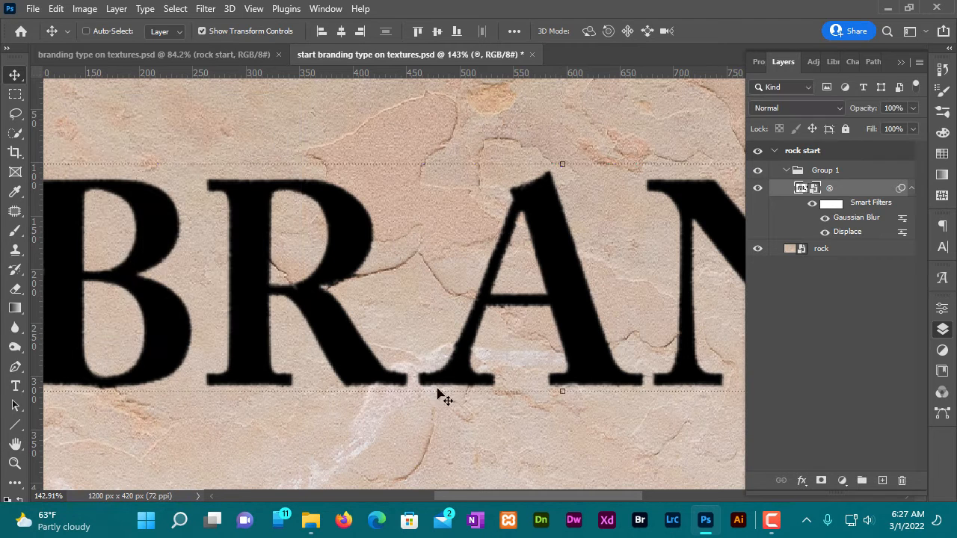
- Load the lettering smart object's outline as a selection and hide its layer
{"action": "scroll", "coordinate": [602, 250], "scroll_direction": "down", "scroll_amount": 3}
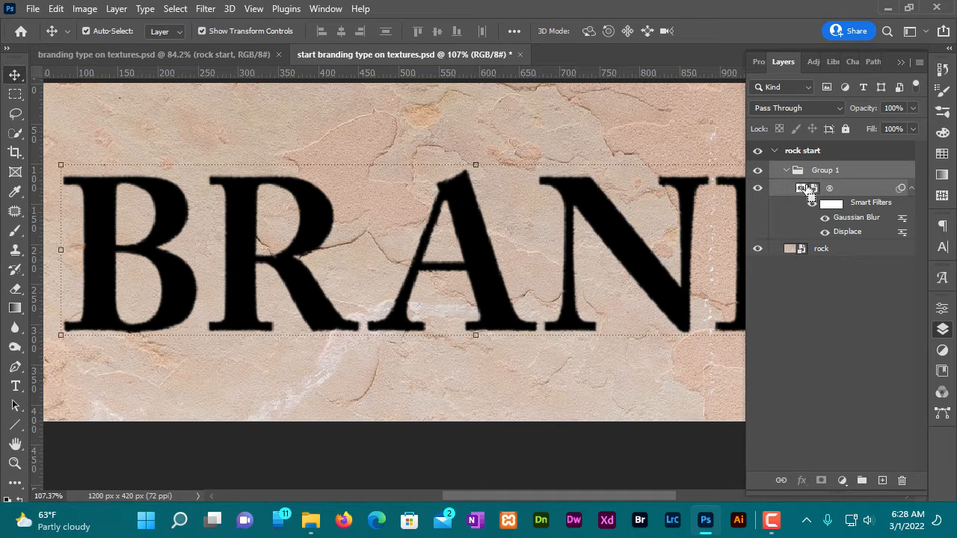
{"action": "left_click", "coordinate": [808, 192], "text": "ctrl"}
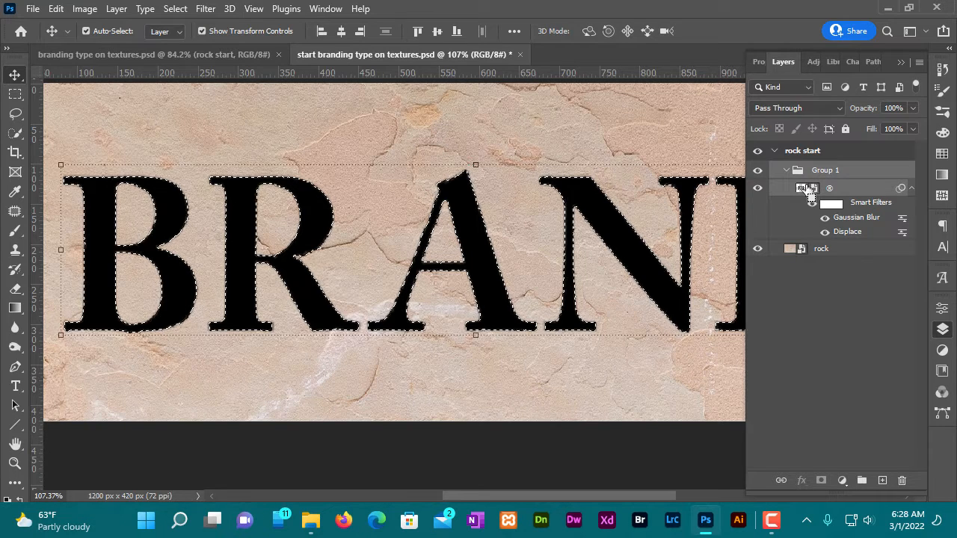
{"action": "left_click", "coordinate": [757, 188]}
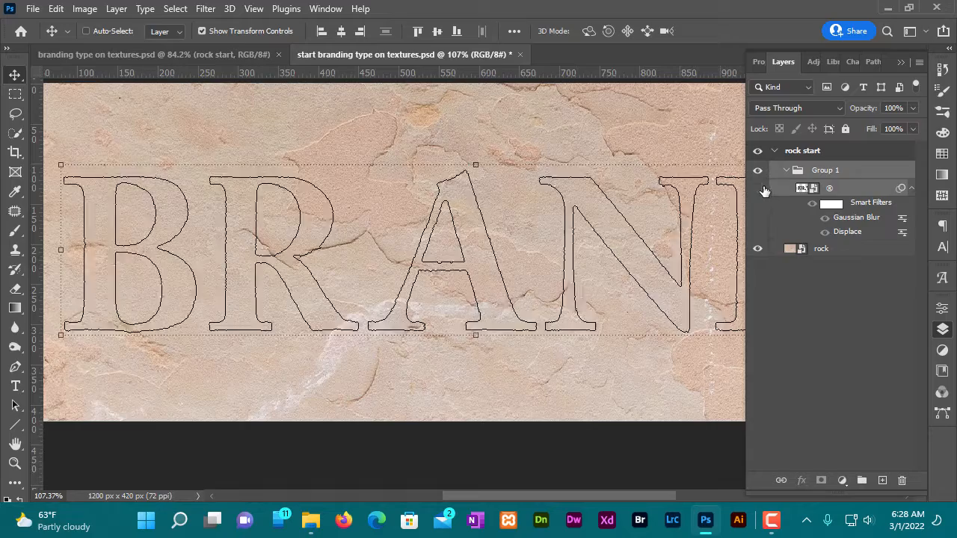
- Copy the letter-shaped selection from the rock layer to a new layer named burn type
{"action": "left_click", "coordinate": [843, 253], "text": "ctrl"}
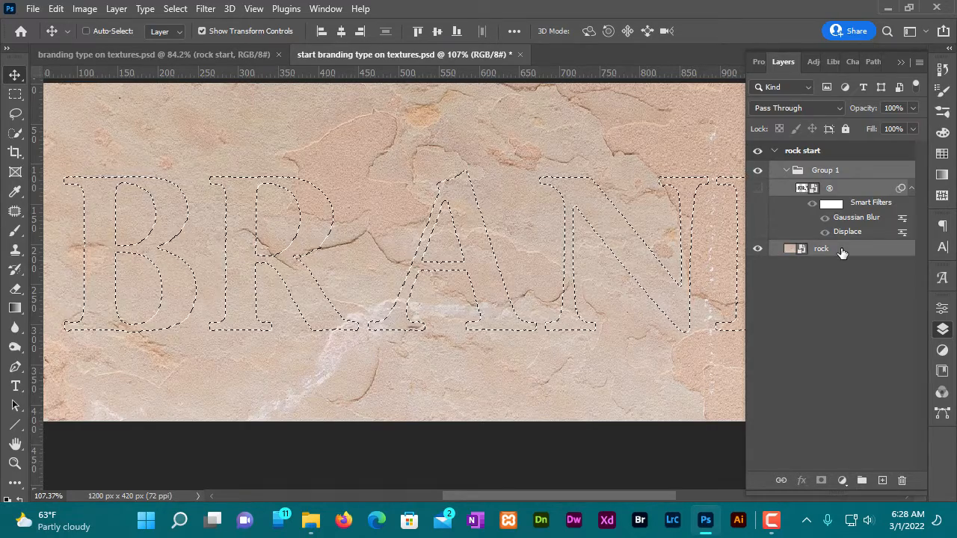
{"action": "left_click", "coordinate": [843, 252]}
{"action": "key", "text": "o"}
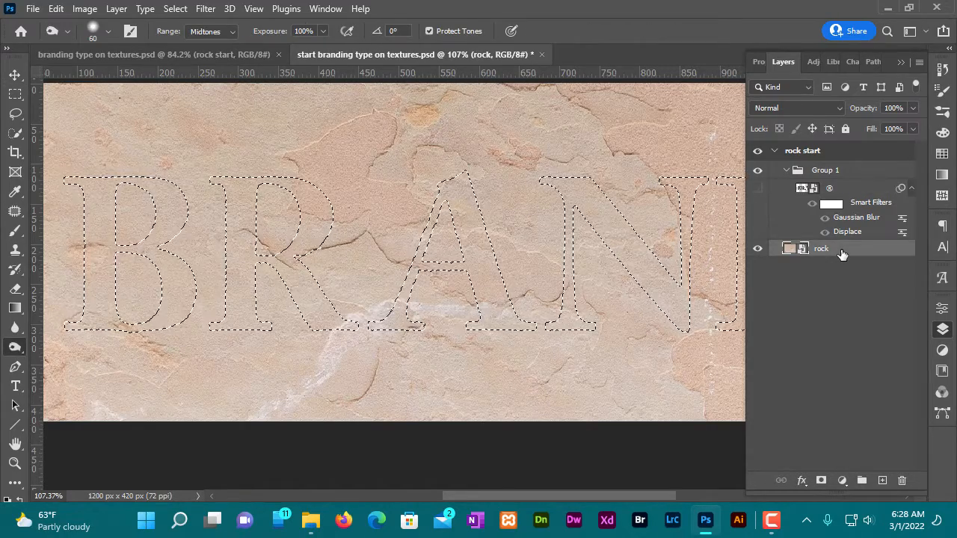
{"action": "key", "text": "ctrl+shift+n"}
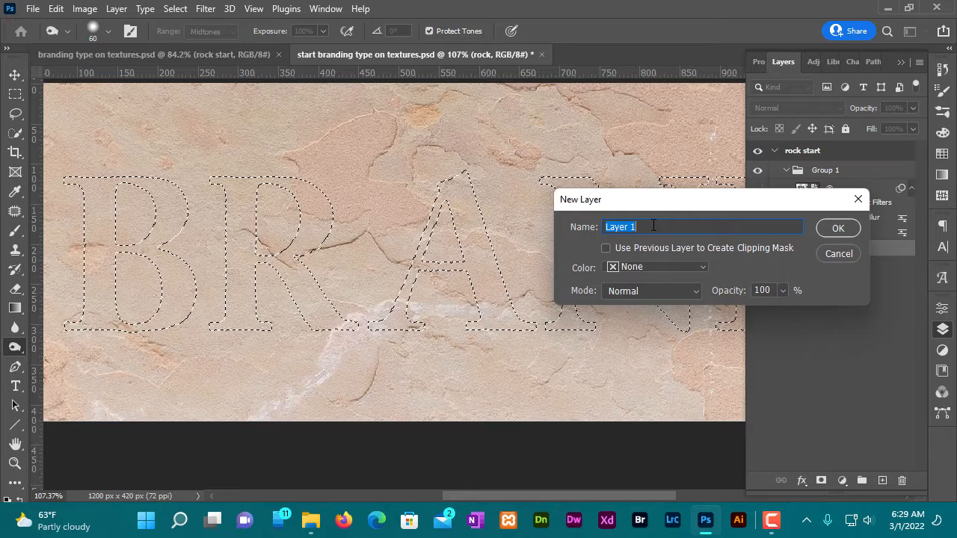
{"action": "type", "text": "burn"}
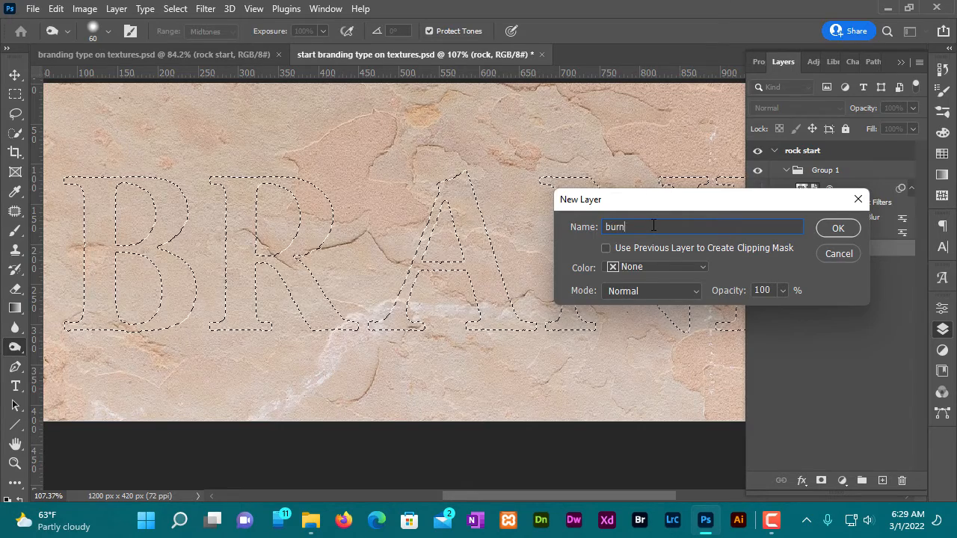
{"action": "type", "text": " type"}
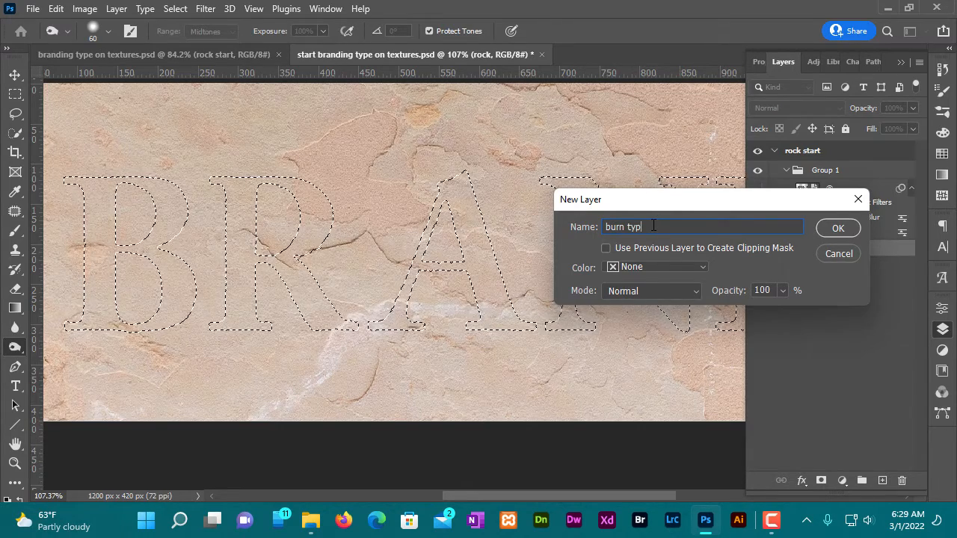
{"action": "left_click", "coordinate": [837, 230]}
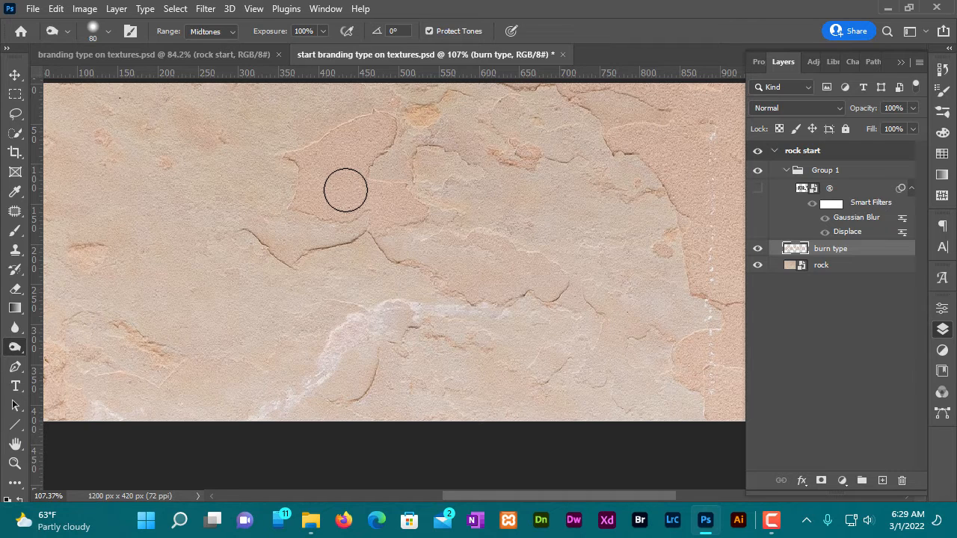
- Darken the BRAND letters on the burn type layer with a 500-pixel Burn tool, Midtones range and 100% exposure
{"action": "key", "text": "bracketright"}
{"action": "key", "text": "bracketright"}
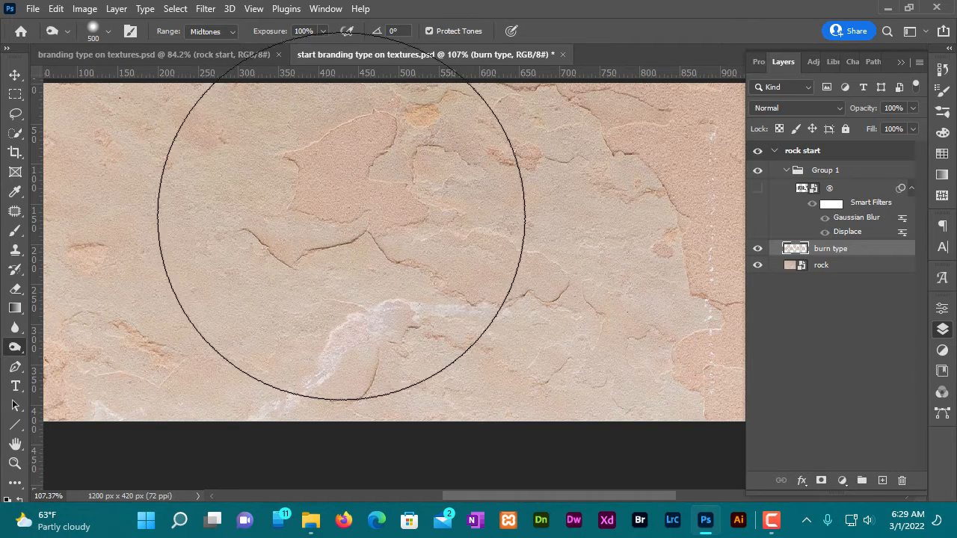
{"action": "mouse_move", "coordinate": [299, 241]}
{"action": "left_mouse_down"}
{"action": "mouse_move", "coordinate": [406, 203]}
{"action": "mouse_move", "coordinate": [367, 235]}
{"action": "mouse_move", "coordinate": [147, 235]}
{"action": "mouse_move", "coordinate": [718, 234]}
{"action": "mouse_move", "coordinate": [617, 230]}
{"action": "left_mouse_up"}
{"action": "scroll", "coordinate": [616, 231], "scroll_direction": "down", "scroll_amount": 1}
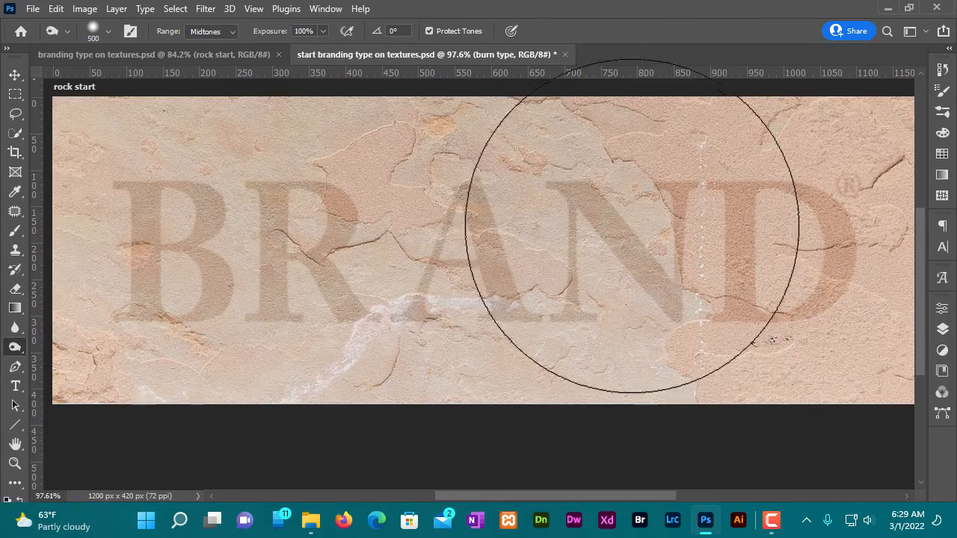
{"action": "mouse_move", "coordinate": [706, 224]}
{"action": "left_mouse_down"}
{"action": "mouse_move", "coordinate": [791, 211]}
{"action": "mouse_move", "coordinate": [804, 179]}
{"action": "mouse_move", "coordinate": [359, 239]}
{"action": "mouse_move", "coordinate": [237, 268]}
{"action": "mouse_move", "coordinate": [465, 240]}
{"action": "mouse_move", "coordinate": [208, 257]}
{"action": "mouse_move", "coordinate": [416, 297]}
{"action": "mouse_move", "coordinate": [640, 229]}
{"action": "mouse_move", "coordinate": [632, 217]}
{"action": "mouse_move", "coordinate": [592, 214]}
{"action": "left_mouse_up"}
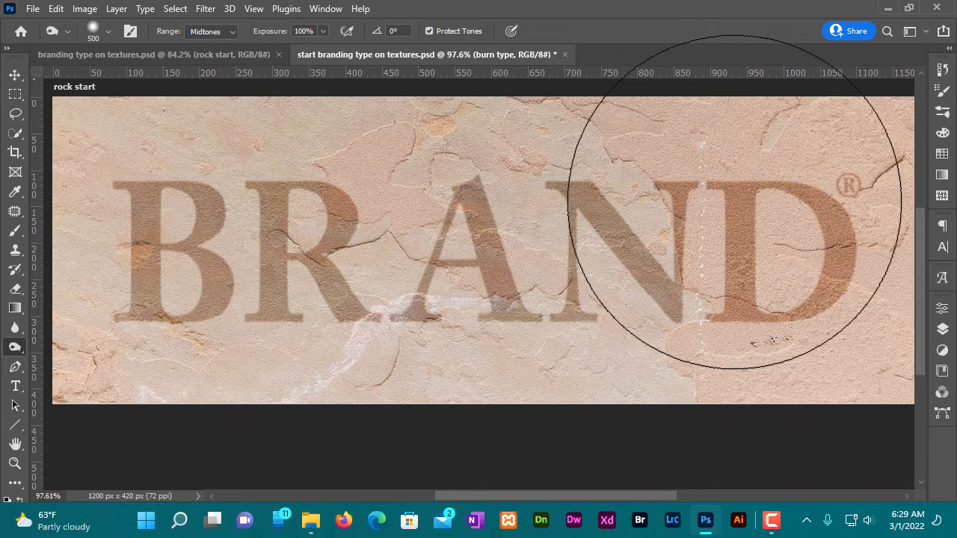
- Darken the ® symbol beside the lettering using the Burn tool with a smaller 70-pixel brush
{"action": "key", "text": "bracketleft"}
{"action": "key", "text": "bracketleft"}
{"action": "key", "text": "bracketleft"}
{"action": "key", "text": "bracketleft"}
{"action": "key", "text": "bracketleft"}
{"action": "key", "text": "bracketleft"}
{"action": "key", "text": "bracketleft"}
{"action": "key", "text": "bracketleft"}
{"action": "key", "text": "bracketleft"}
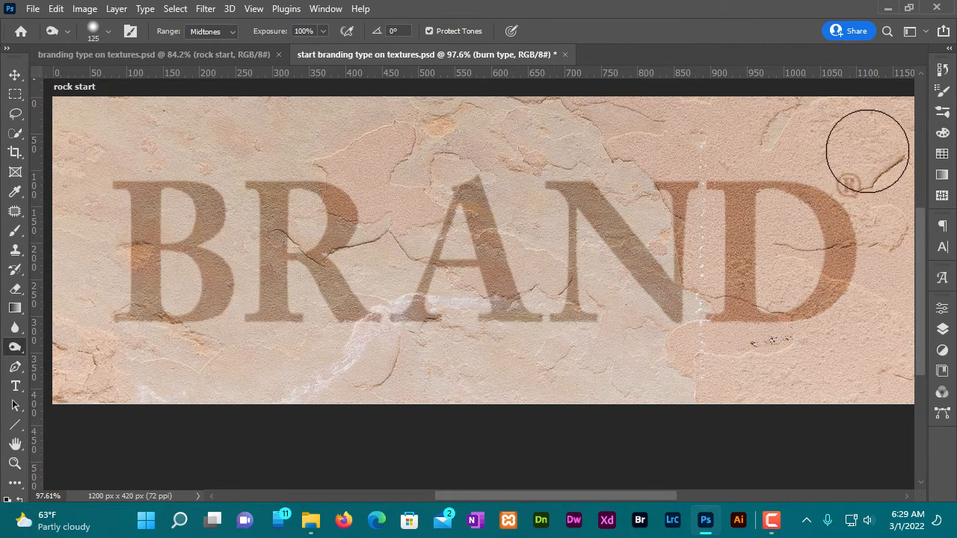
{"action": "mouse_move", "coordinate": [843, 175]}
{"action": "left_mouse_down"}
{"action": "mouse_move", "coordinate": [855, 187]}
{"action": "mouse_move", "coordinate": [840, 162]}
{"action": "left_mouse_up"}
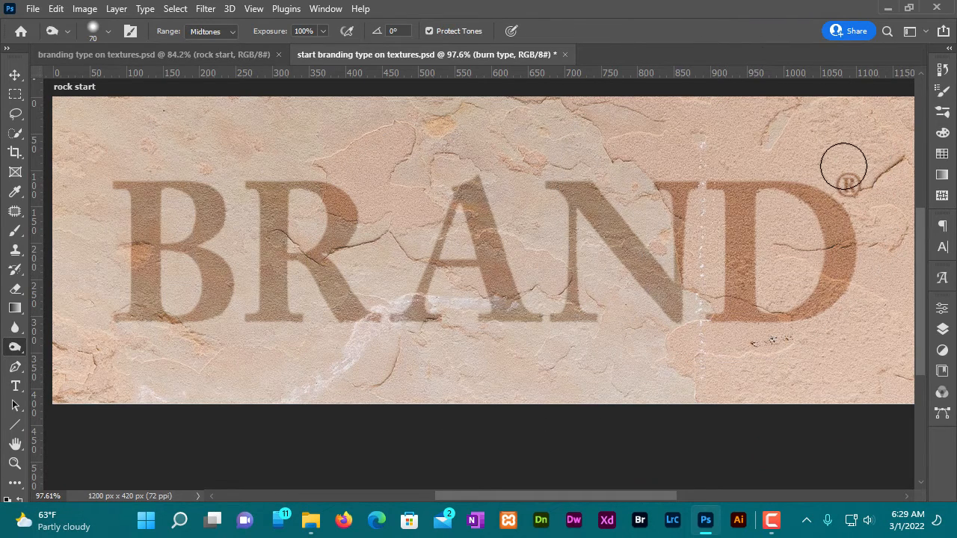
- Set the blend mode of the burn type layer to Multiply
{"action": "left_click", "coordinate": [943, 331]}
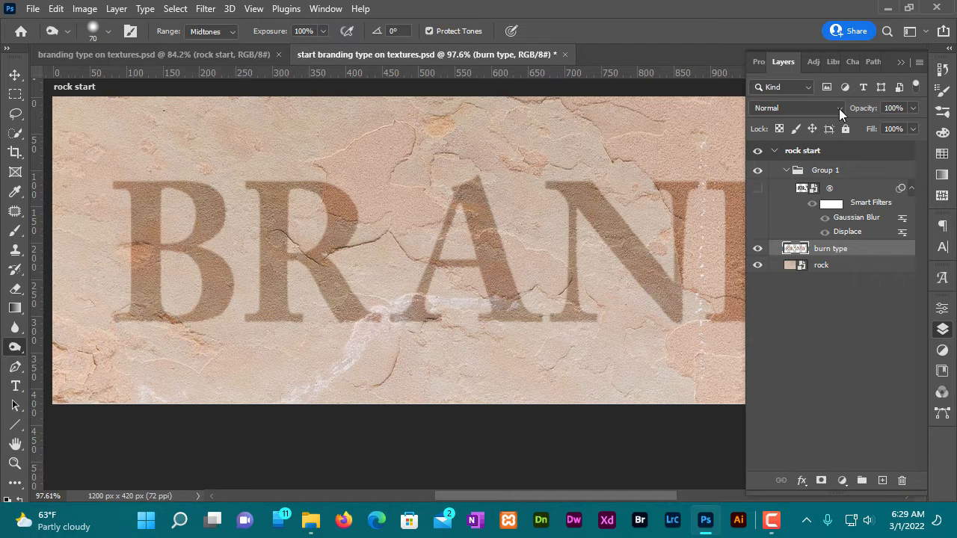
{"action": "left_click", "coordinate": [839, 108]}
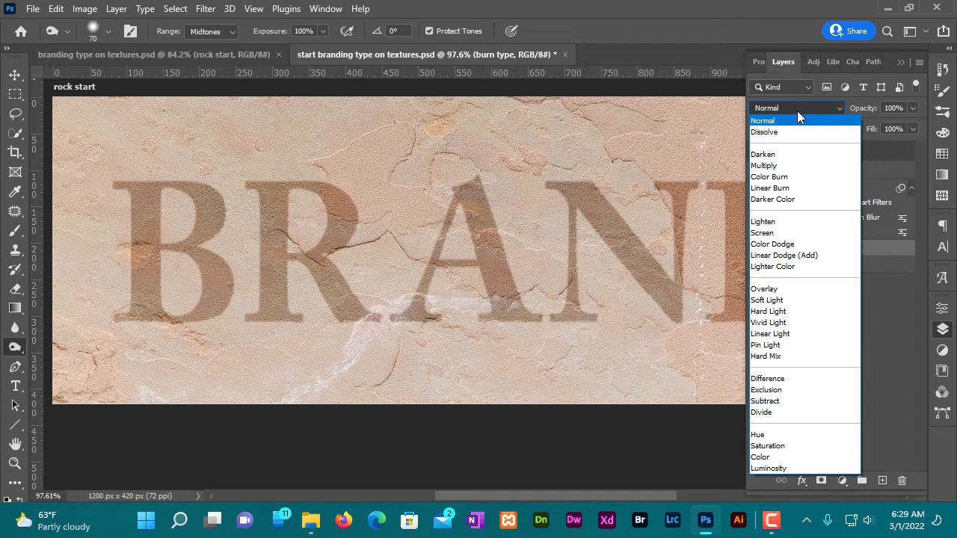
{"action": "left_click", "coordinate": [780, 164]}
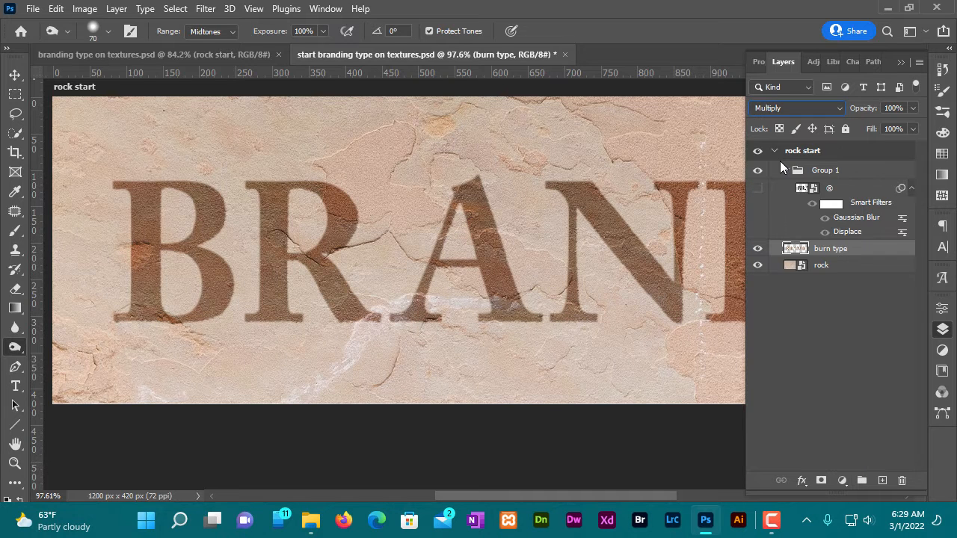
- Add a Bevel & Emboss effect to the burn type layer with Emboss style, Down direction, 4 px size and the Ring gloss contour
{"action": "left_click", "coordinate": [802, 480]}
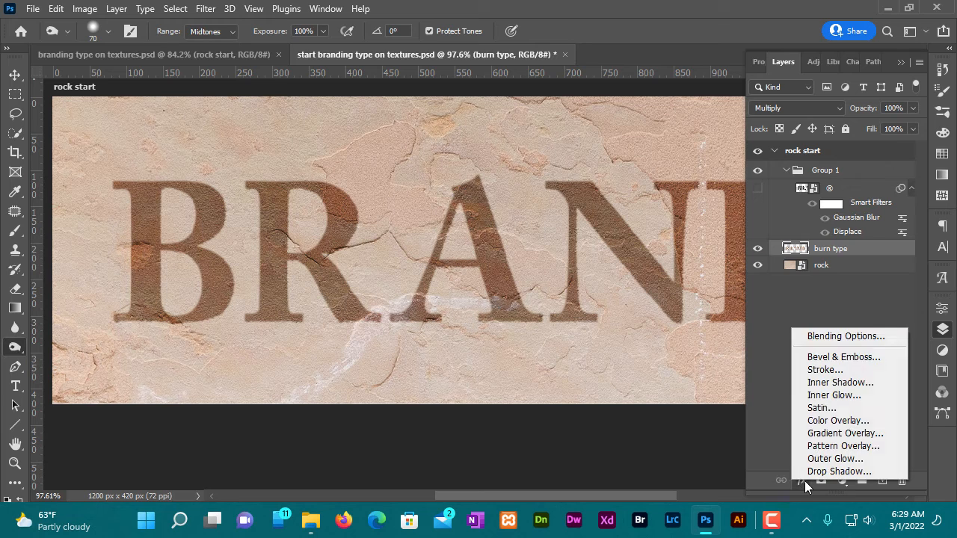
{"action": "left_click", "coordinate": [846, 357]}
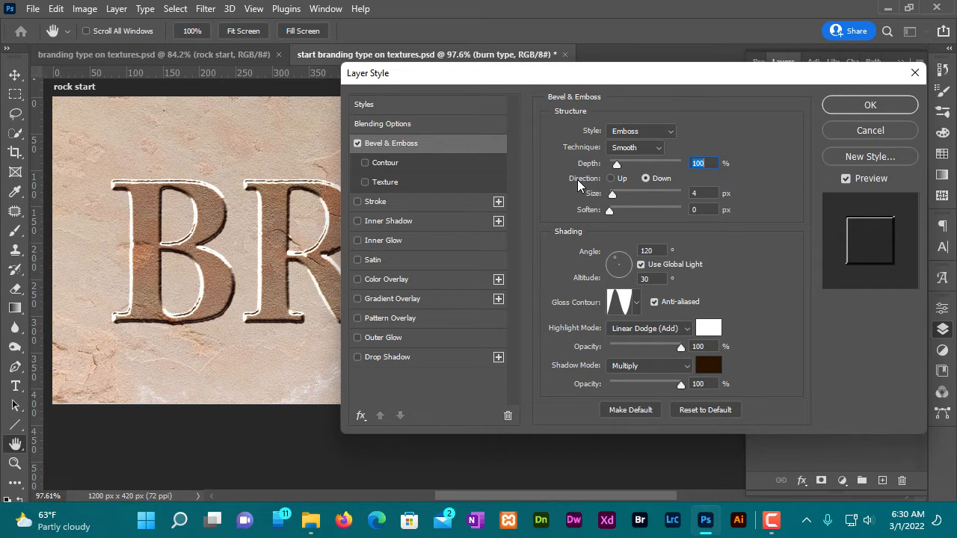
{"action": "left_click", "coordinate": [646, 178]}
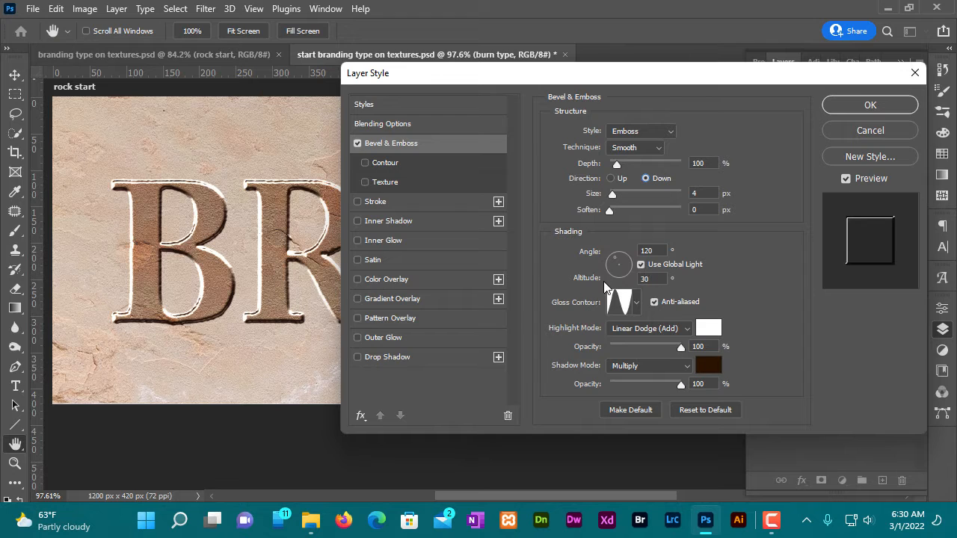
{"action": "left_click", "coordinate": [637, 303]}
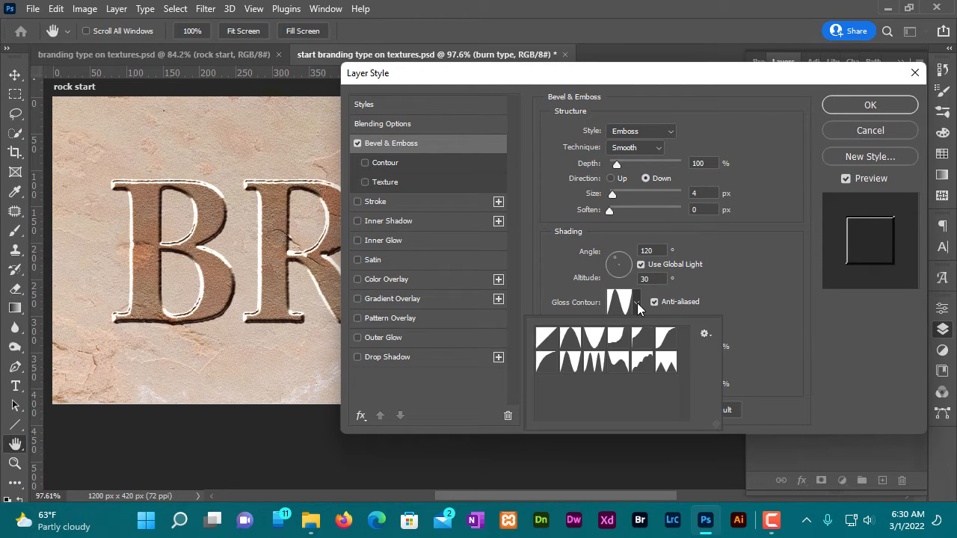
{"action": "left_click", "coordinate": [572, 362]}
{"action": "left_click", "coordinate": [684, 303]}
- Set the bevel's highlight mode to Linear Dodge (Add) and shadow mode to Multiply with colour 260a00, and apply the layer style
{"action": "left_click", "coordinate": [677, 334]}
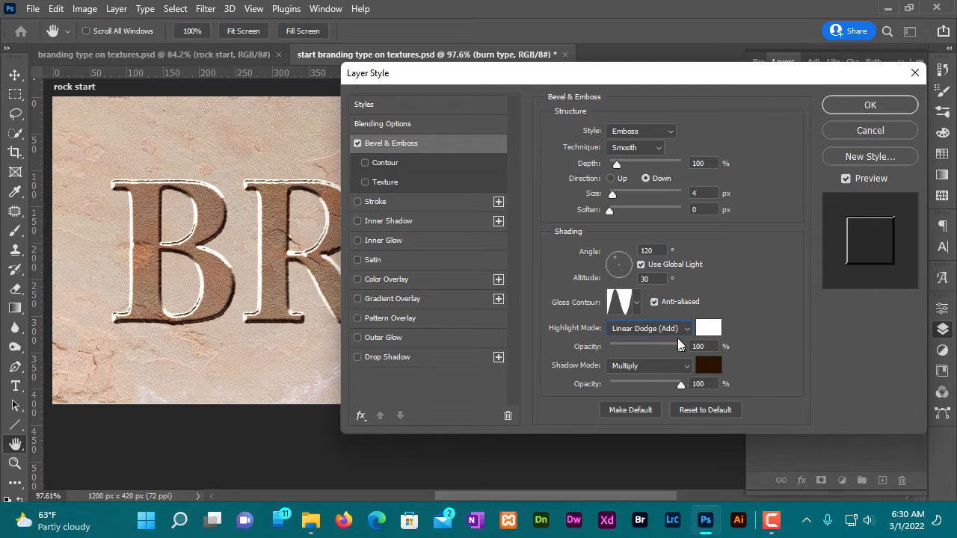
{"action": "left_click", "coordinate": [658, 336]}
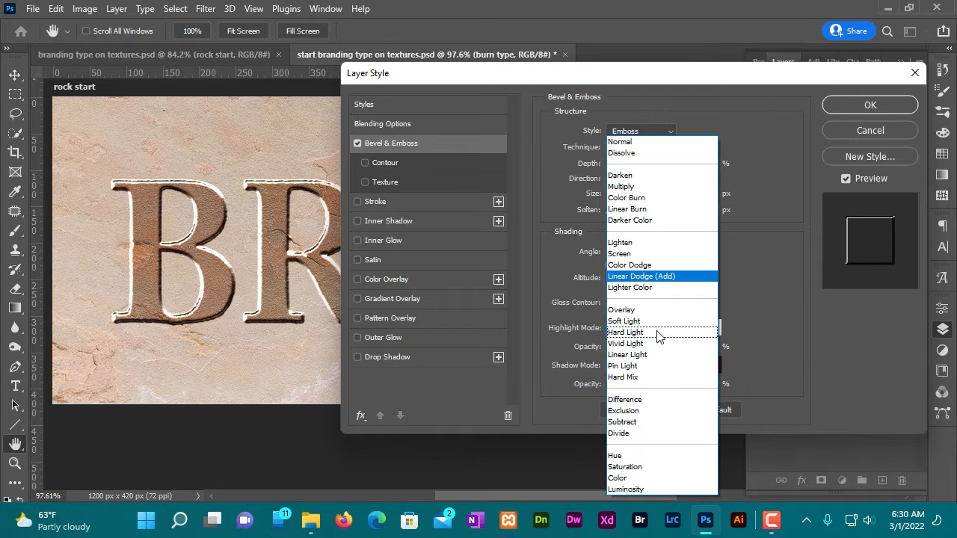
{"action": "left_click", "coordinate": [654, 282]}
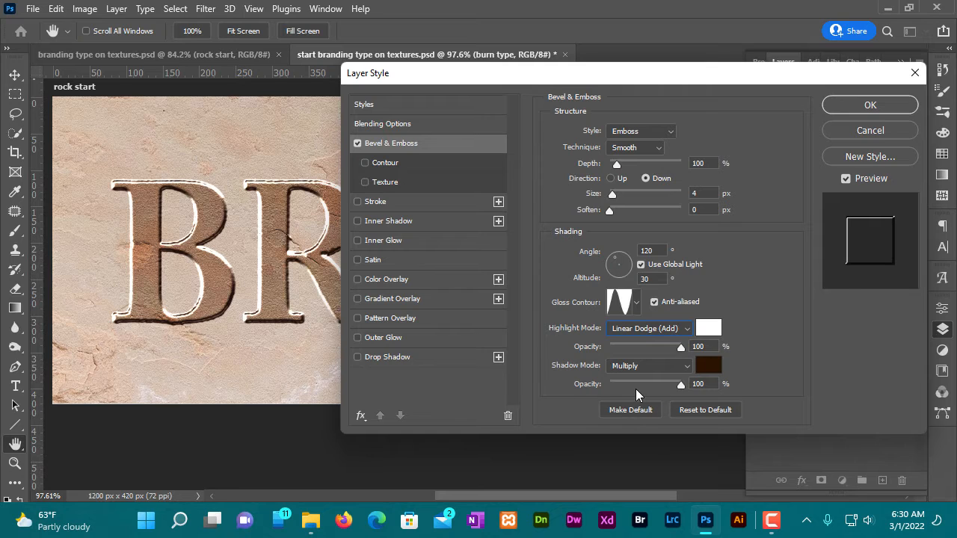
{"action": "left_click", "coordinate": [671, 369]}
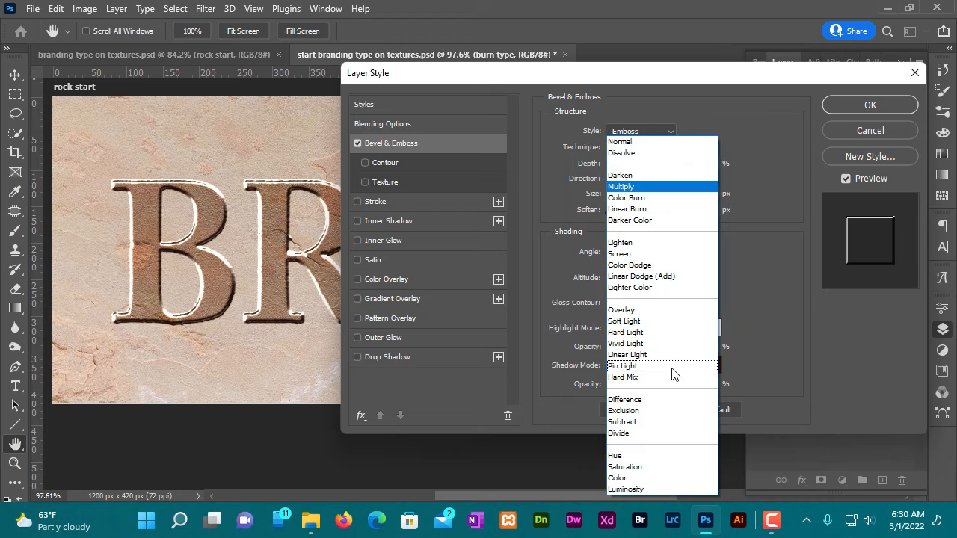
{"action": "left_click", "coordinate": [636, 187]}
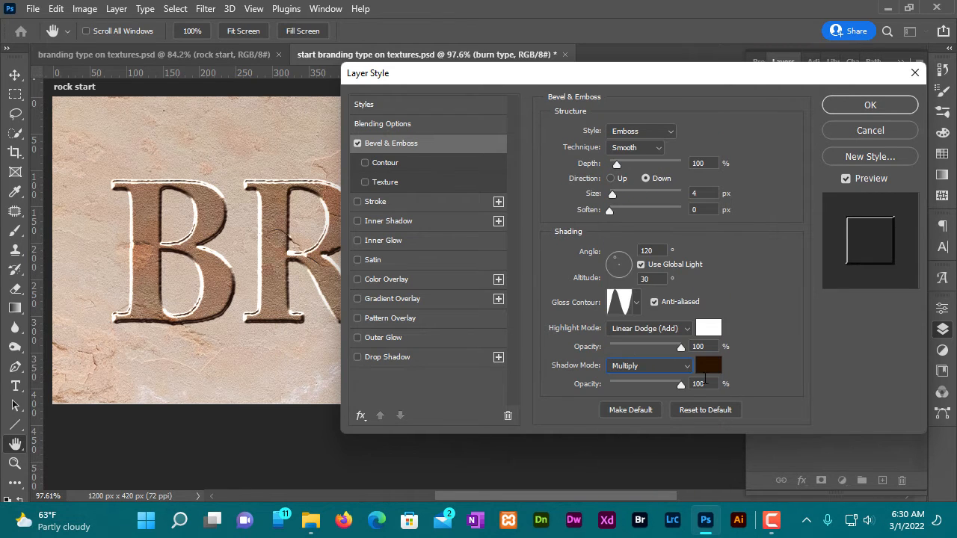
{"action": "left_click", "coordinate": [707, 365]}
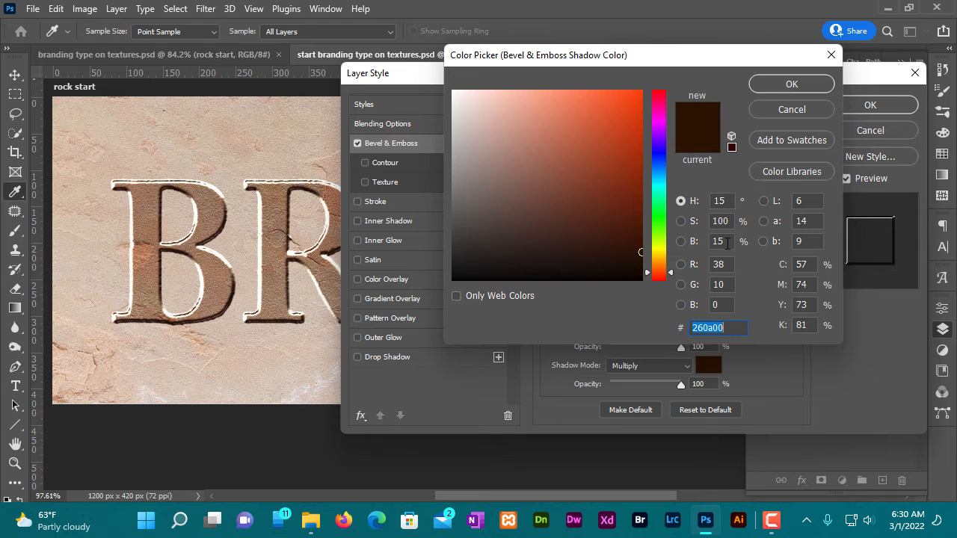
{"action": "left_click", "coordinate": [790, 83]}
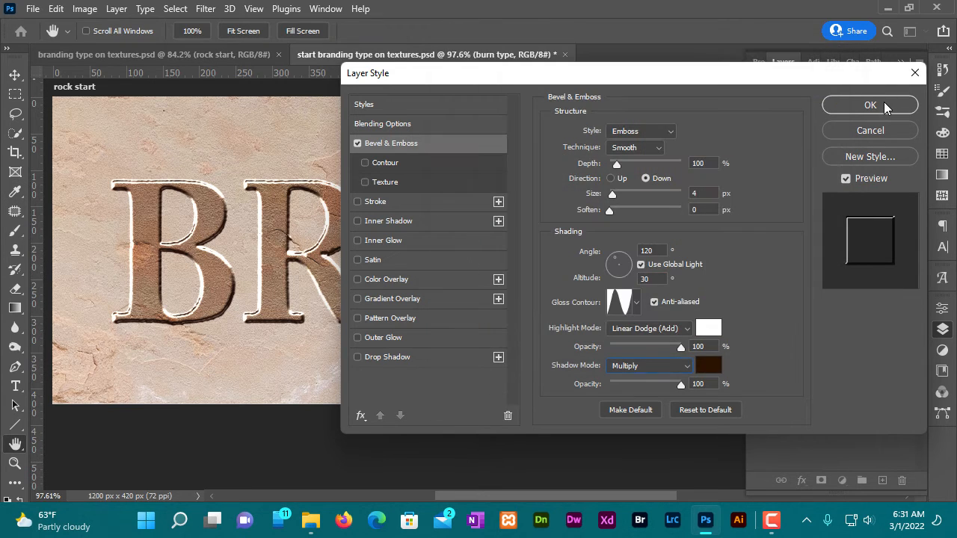
{"action": "left_click", "coordinate": [869, 104]}
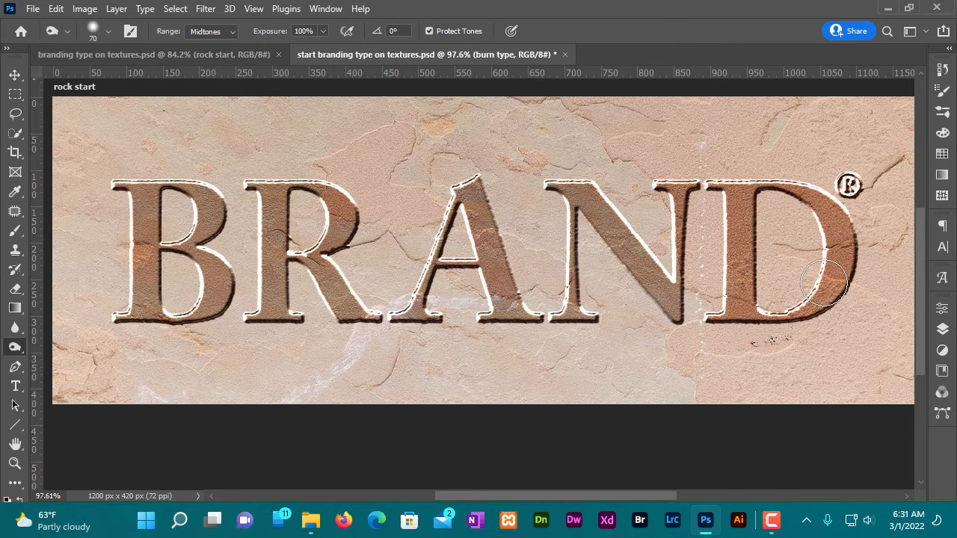